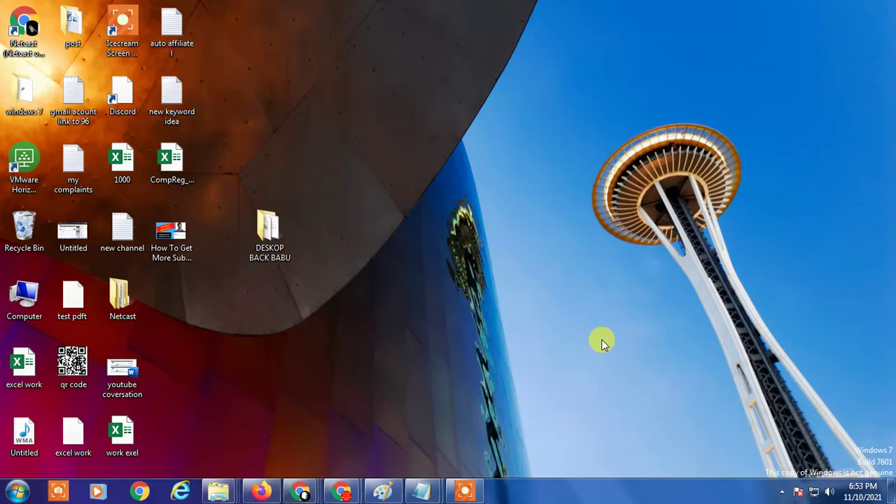
Switch to the Chrome window showing Google Drive and look over the files in My Drive.
left_click(341, 491)
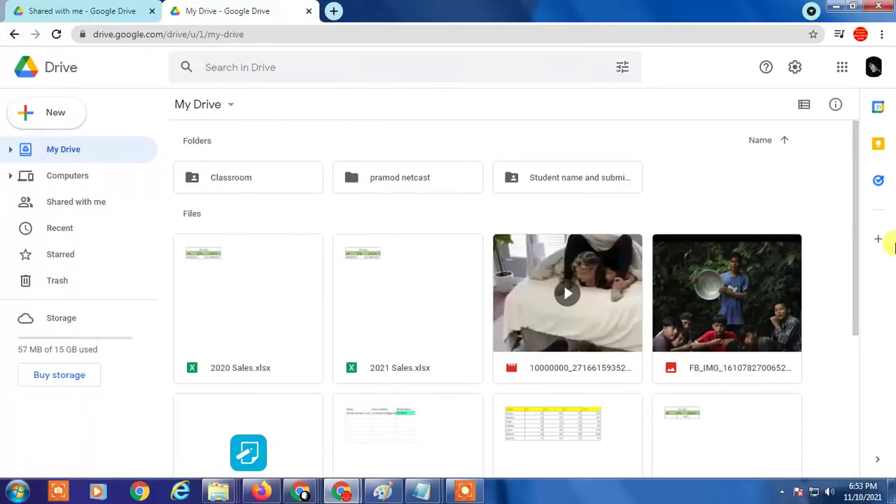
scroll(862, 201, "down", 1)
scroll(864, 206, "down", 3)
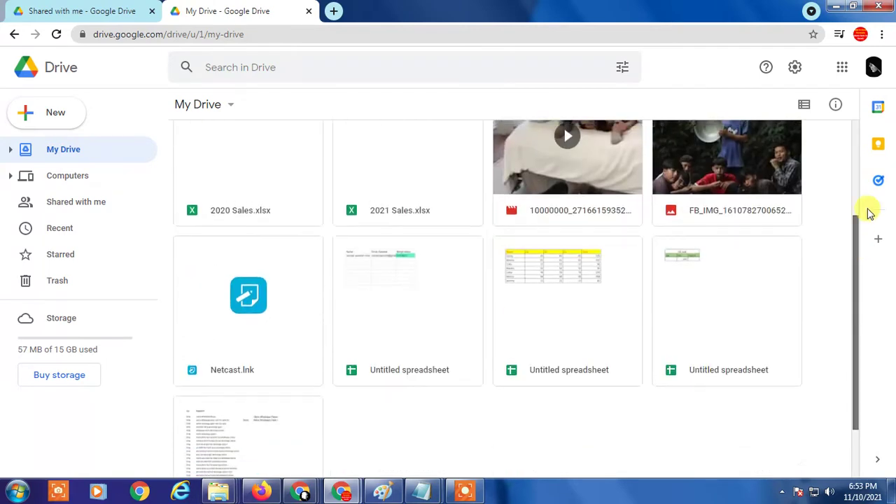
scroll(866, 209, "up", 3)
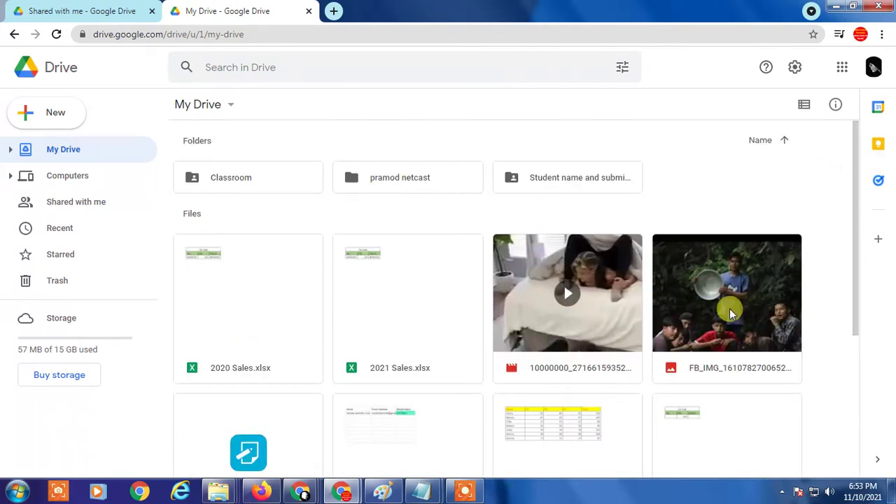
double_click(573, 317)
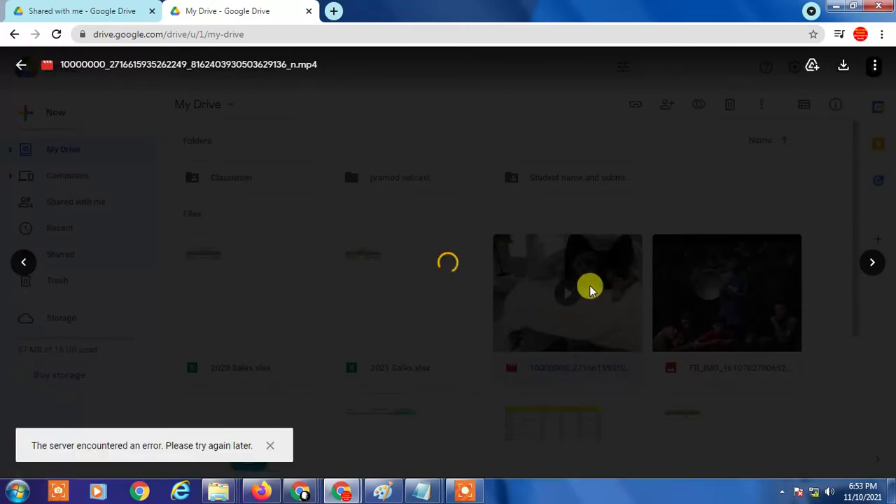
left_click(588, 289)
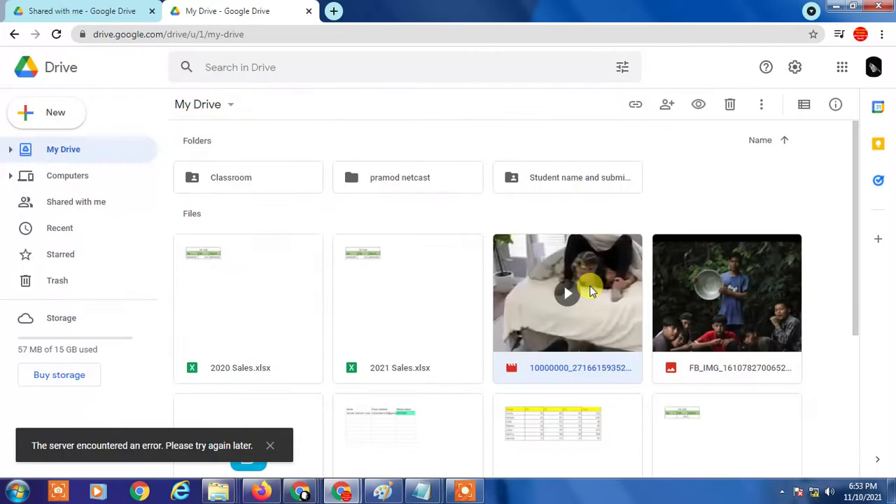
left_click(59, 34)
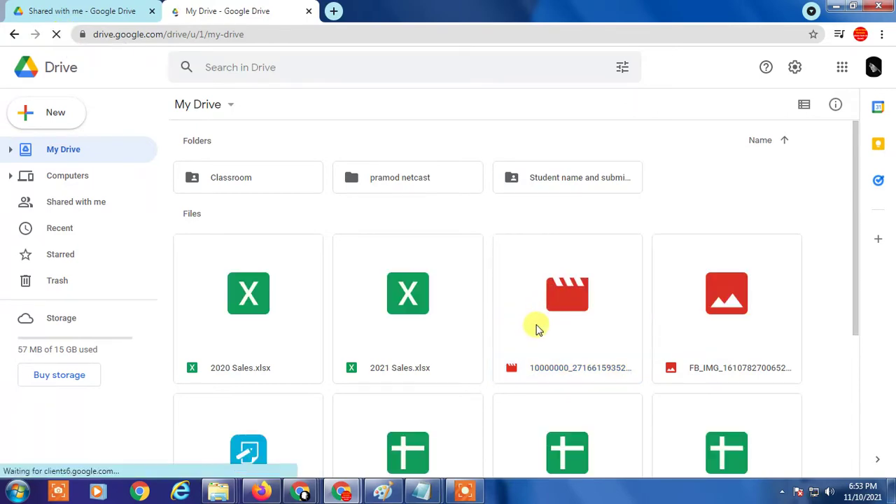
double_click(537, 316)
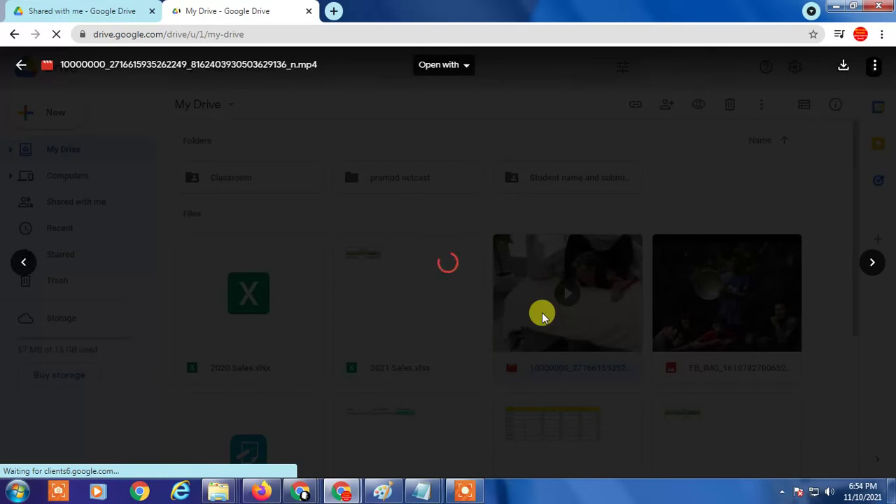
left_click(448, 271)
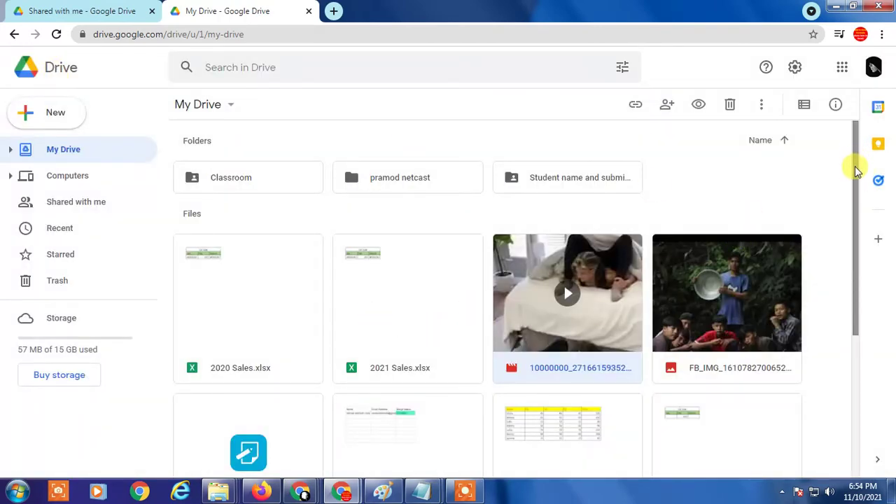
left_click_drag(853, 168, 847, 144)
left_click_drag(853, 144, 248, 234)
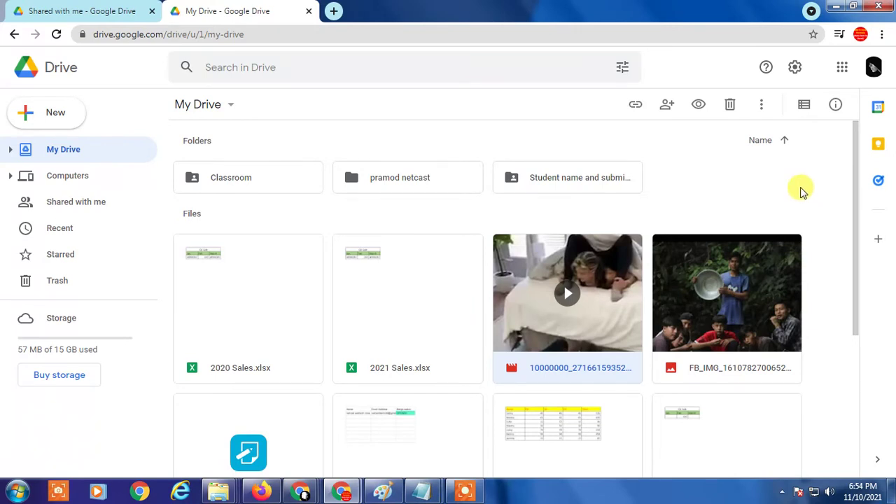
Open the Google Workspace Marketplace from Drive and search the apps for "video audio player".
left_click(879, 245)
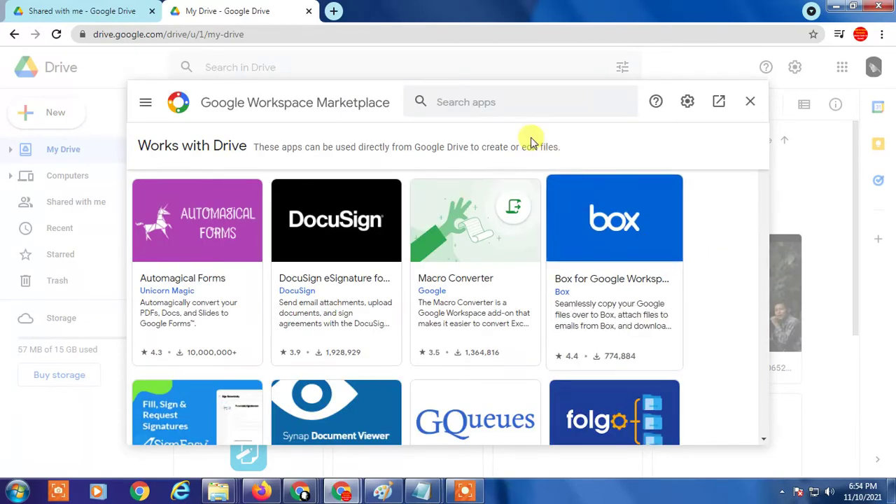
left_click(475, 104)
type("vid")
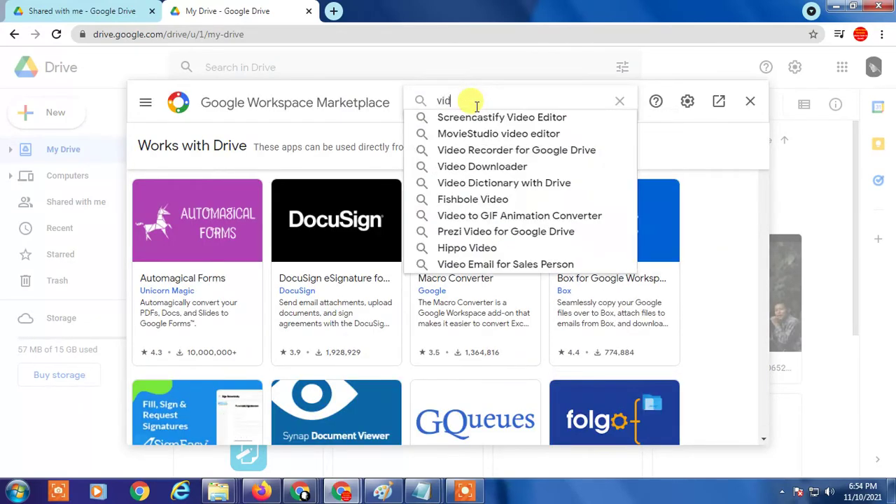
type("eo audio player")
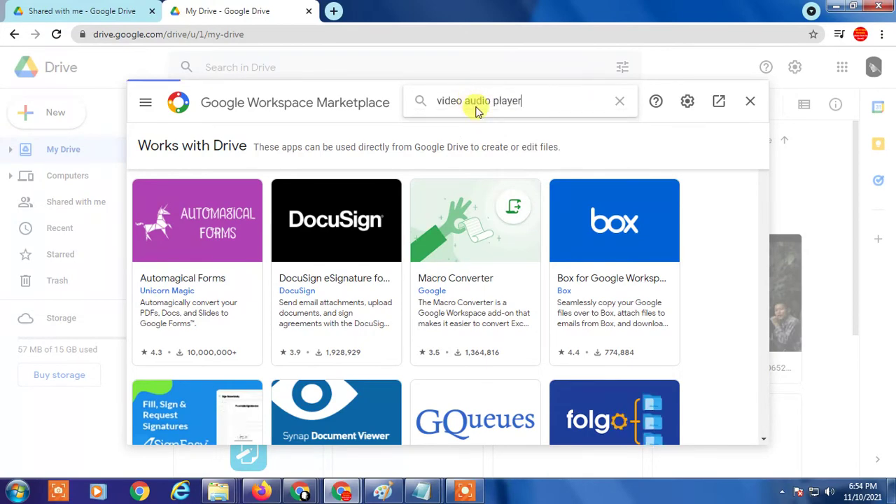
key("Return")
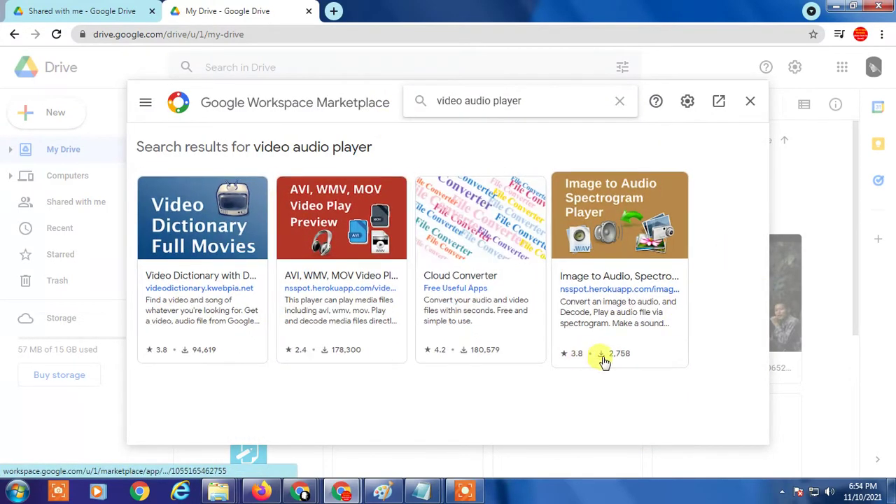
Open the AVI, WMV, MOV Video Play Preview app's page and read its overview.
left_click(355, 230)
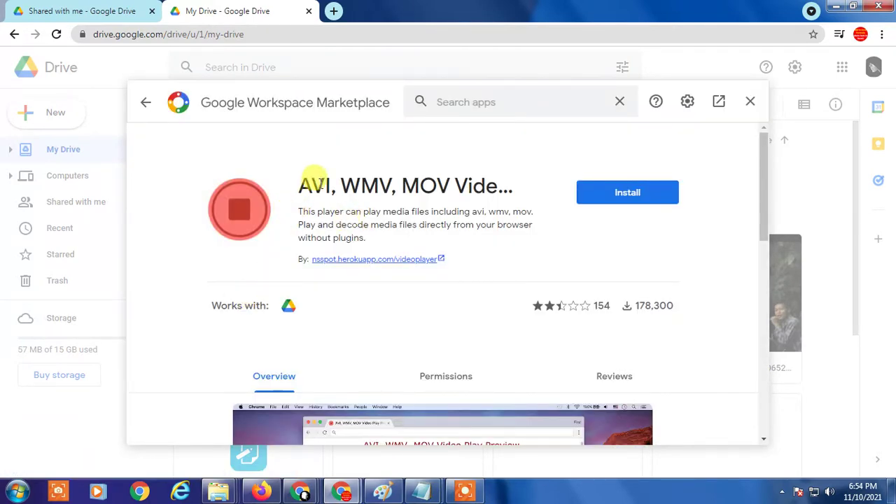
left_click_drag(302, 183, 530, 194)
left_click(528, 207)
scroll(366, 324, "down", 6)
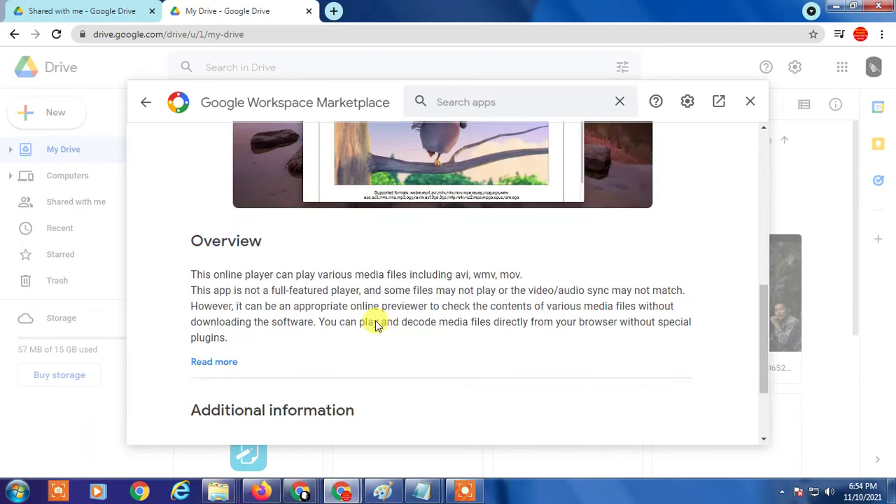
scroll(372, 320, "up", 6)
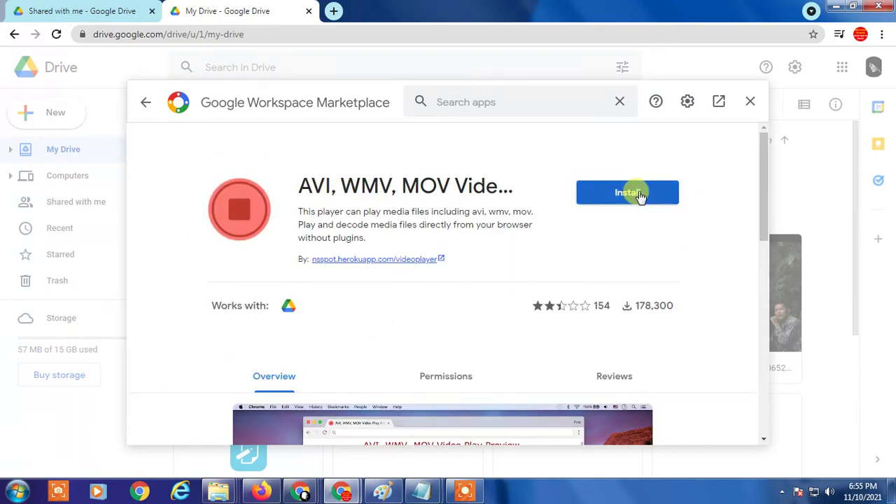
Install AVI, WMV, MOV Video Play Preview, authorizing it with the Google account this Drive belongs to.
left_click(638, 193)
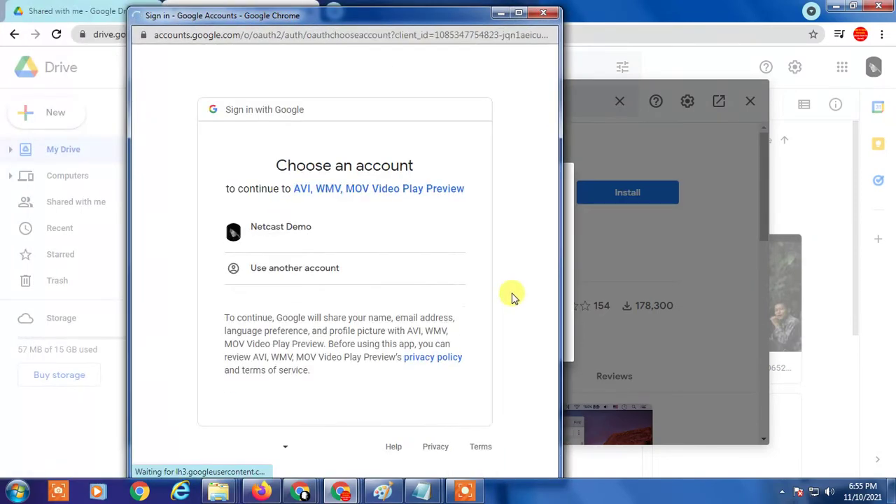
left_click(292, 237)
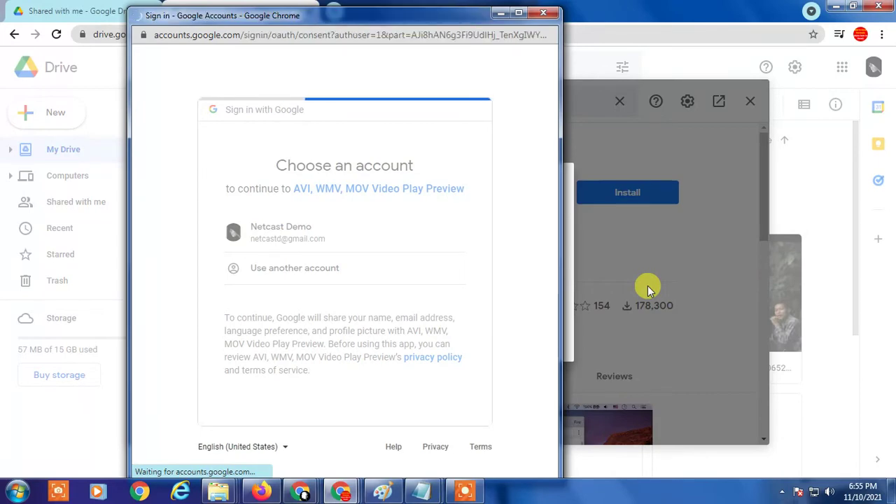
scroll(448, 350, "down", 5)
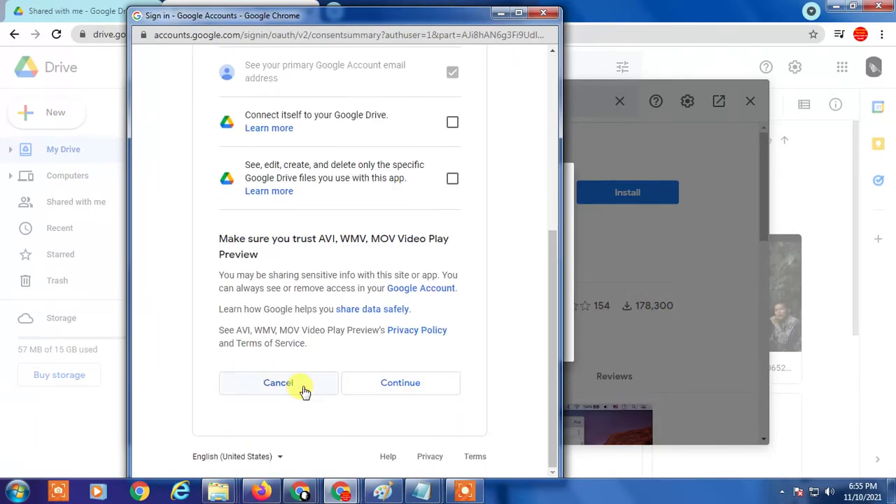
left_click(387, 385)
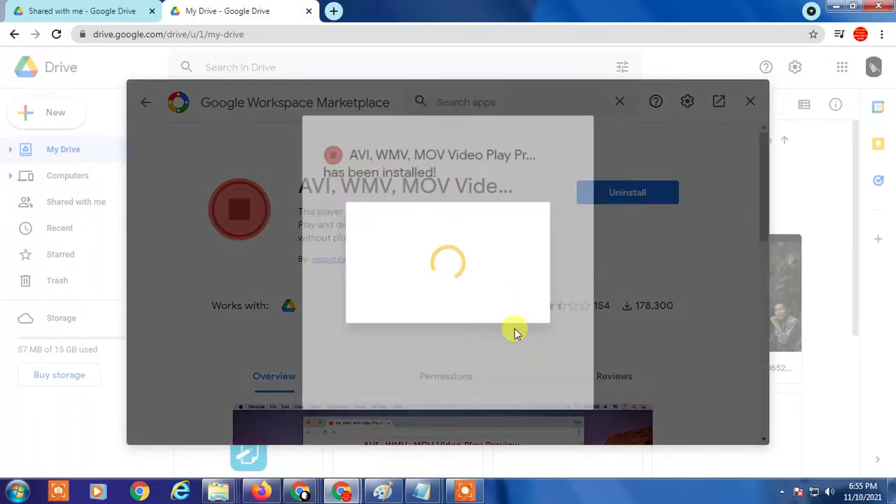
left_click(541, 392)
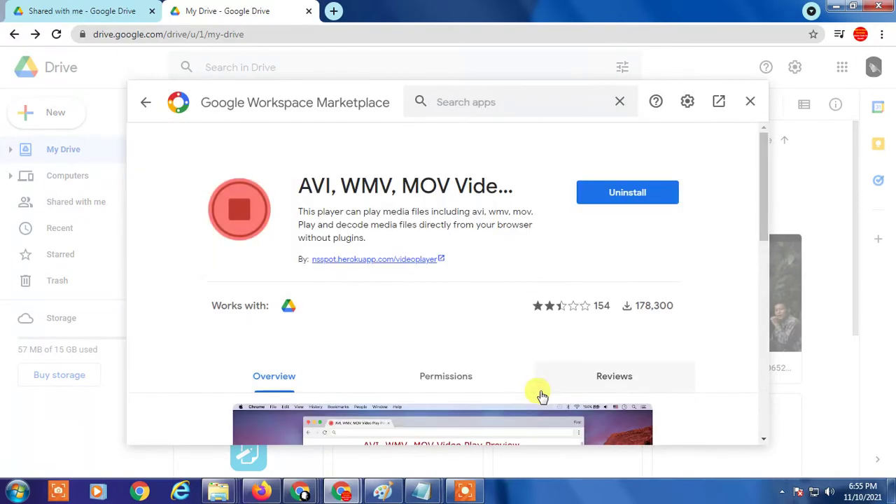
Leave the Marketplace, reload Drive and filter the files to show only videos.
left_click(749, 104)
left_click(56, 33)
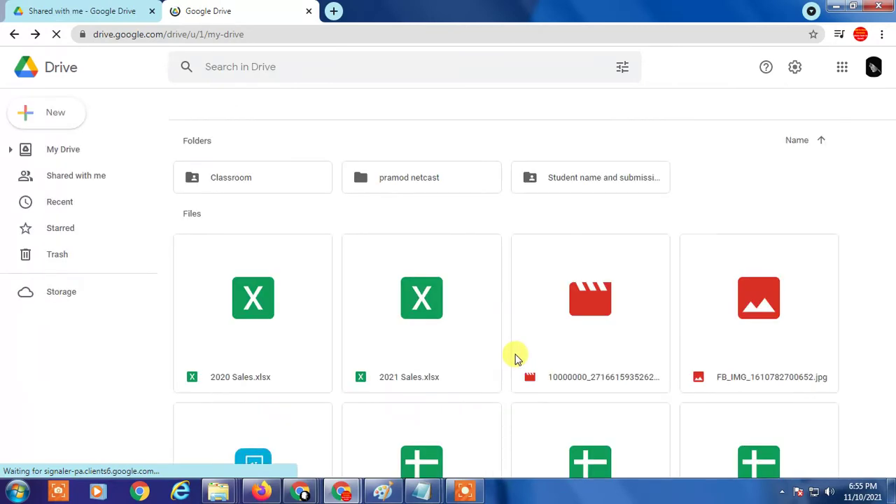
left_click(236, 67)
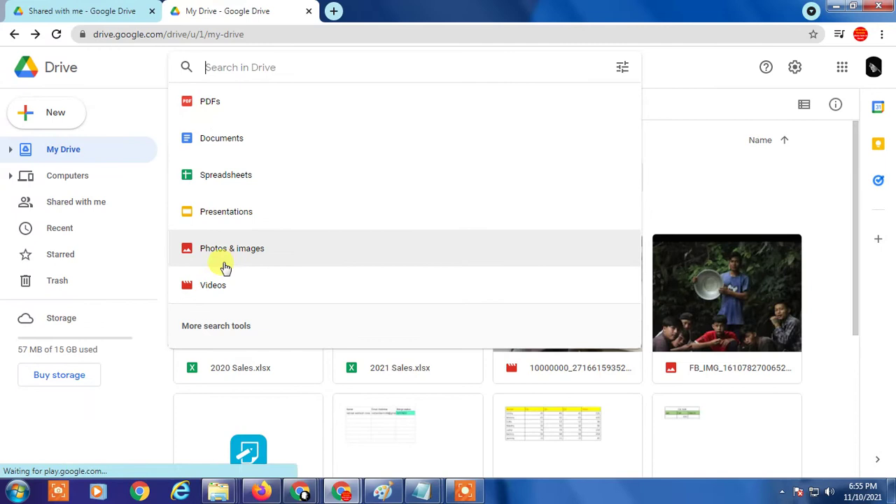
left_click(215, 285)
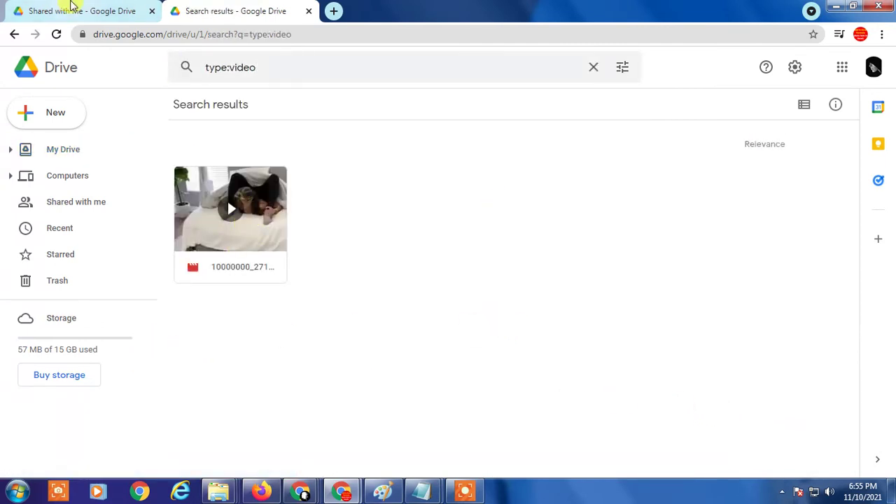
left_click(90, 10)
left_click(59, 156)
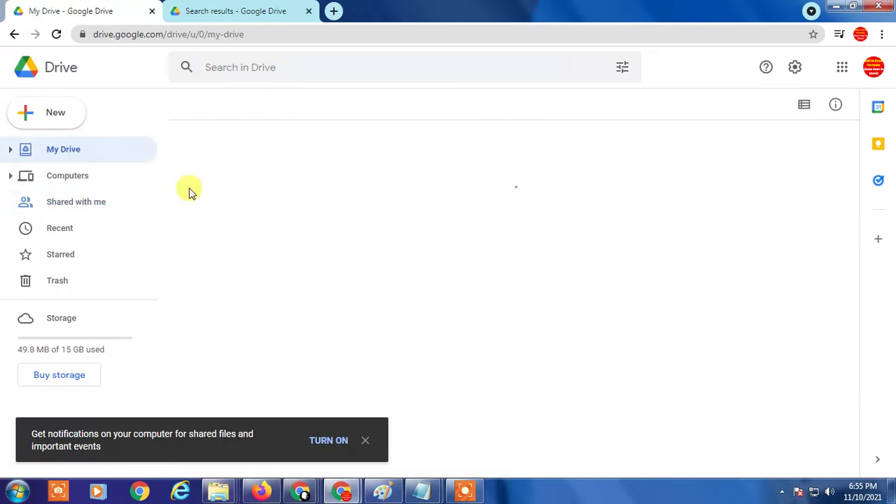
left_click(234, 9)
Preview the mp4 video from the search results and open it with AVI, WMV, MOV Video Play Preview.
double_click(270, 235)
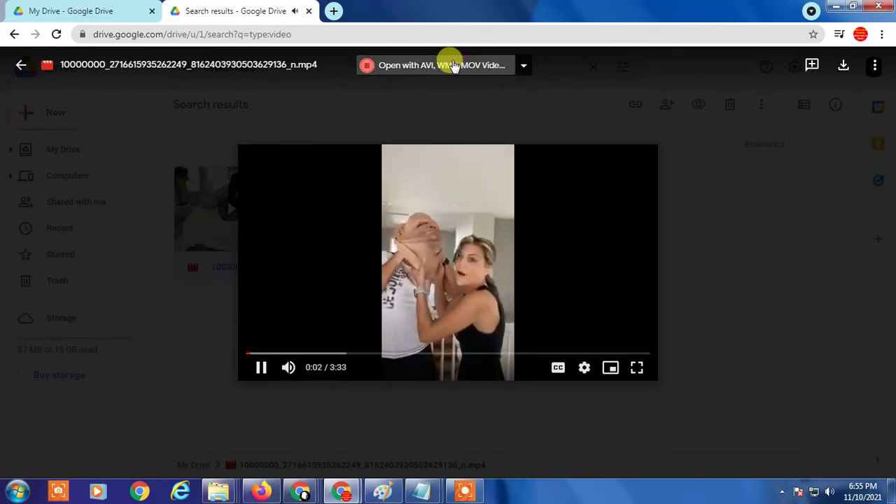
left_click(451, 64)
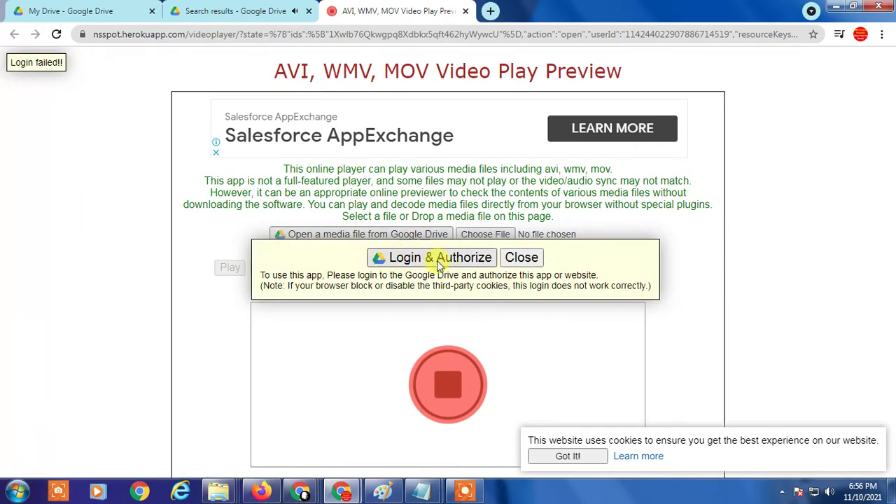
Log in to the video player site with the Google account that owns the video and allow it access to Drive.
left_click(412, 259)
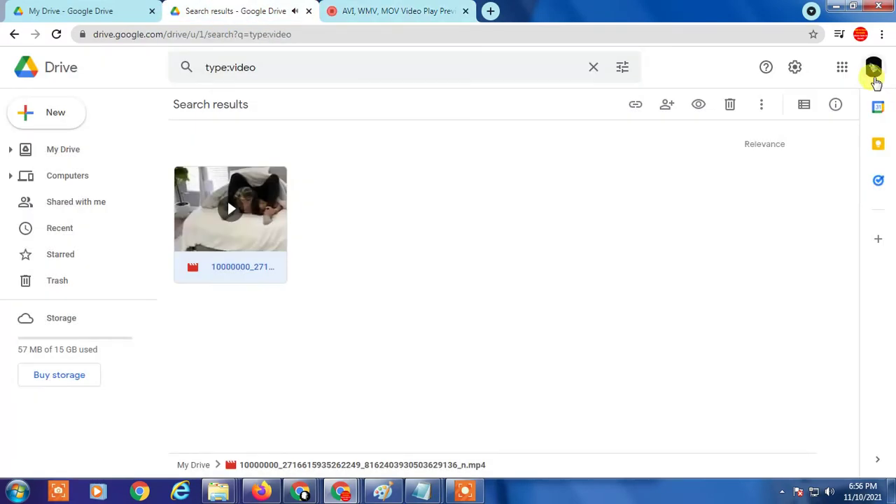
left_click(343, 10)
left_click(406, 259)
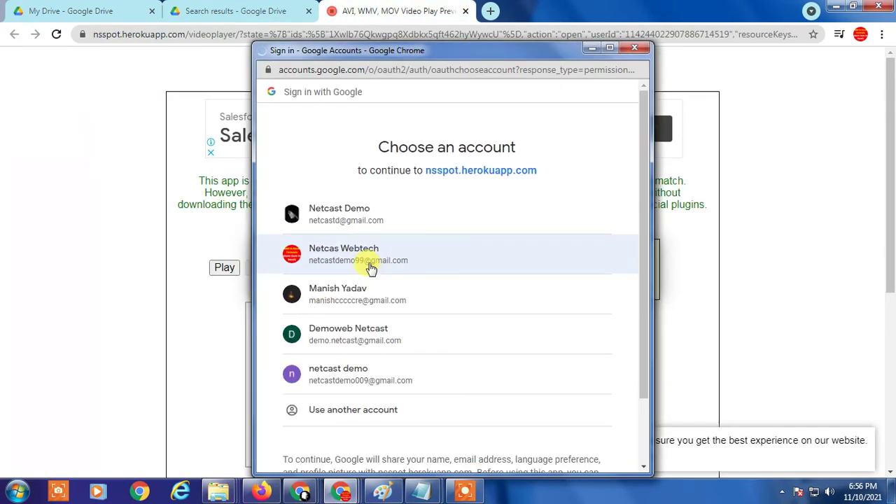
left_click(340, 214)
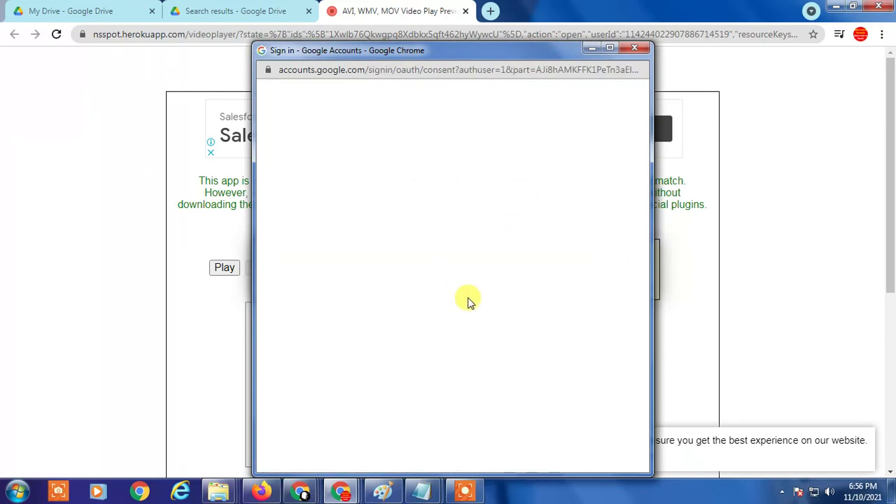
scroll(518, 357, "down", 2)
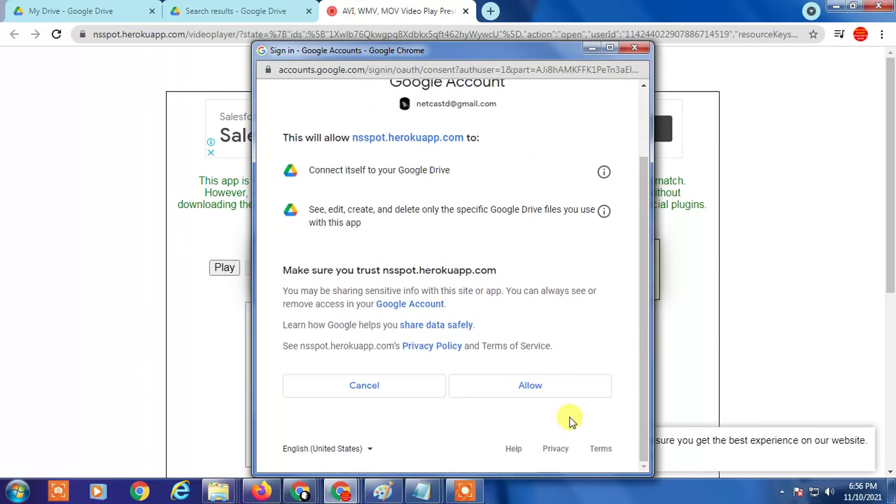
left_click(539, 394)
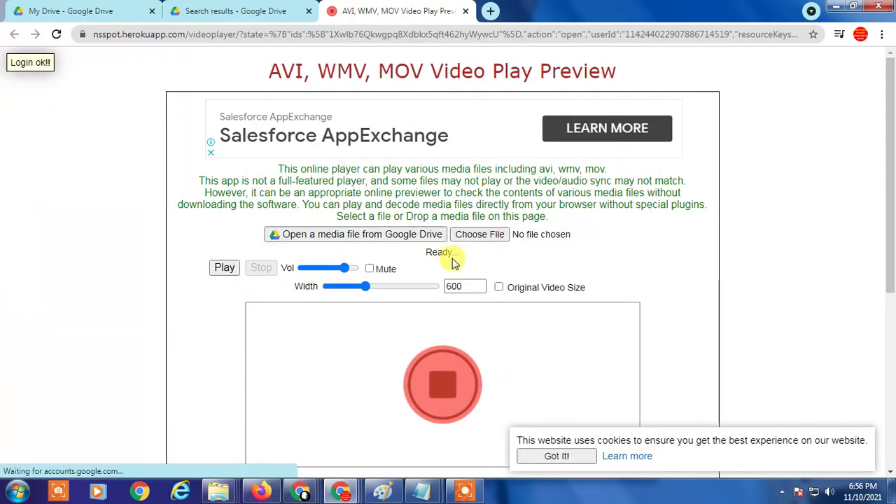
Accept the player site's cookie notice, play the video loaded from Google Drive and view the playback.
left_click(553, 456)
left_click(285, 237)
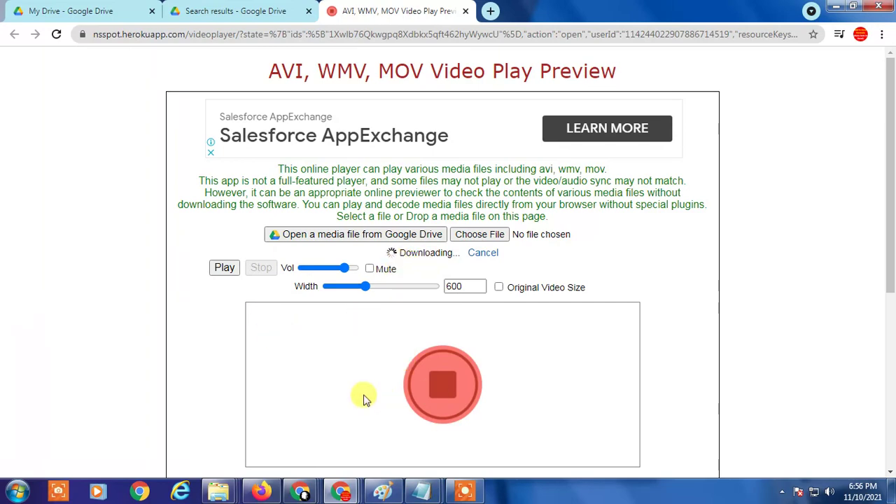
left_click(244, 10)
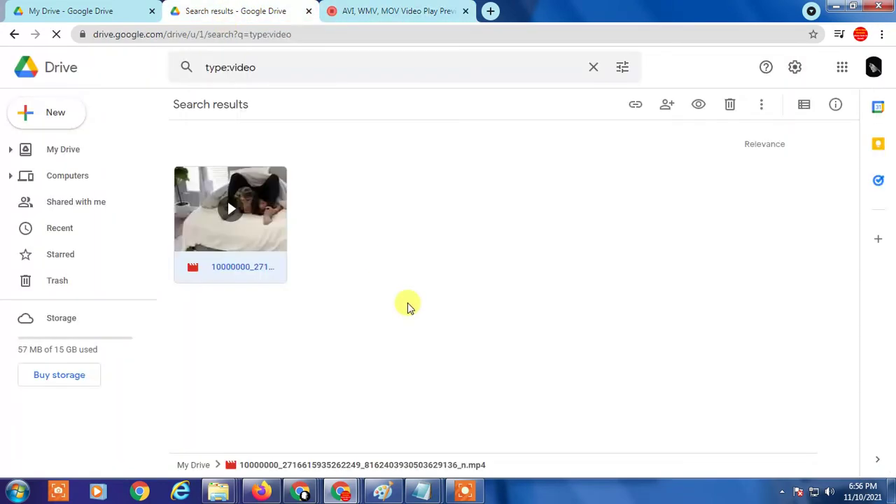
left_click(398, 10)
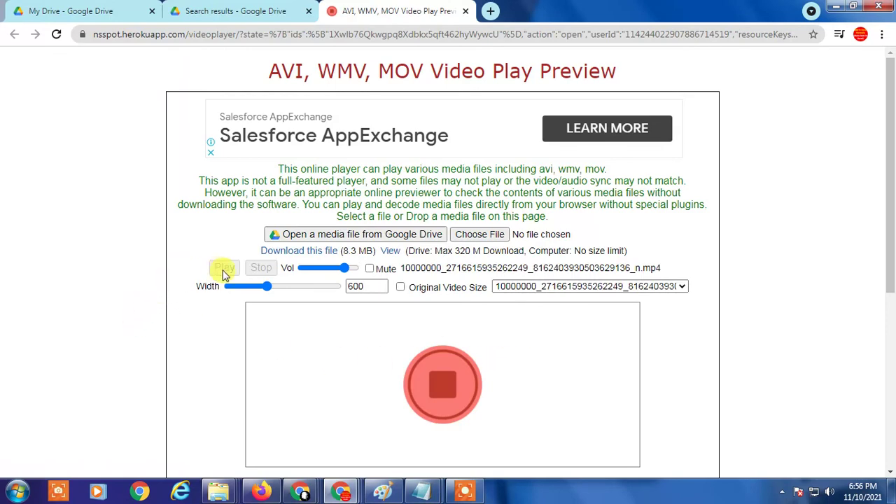
scroll(476, 378, "down", 1)
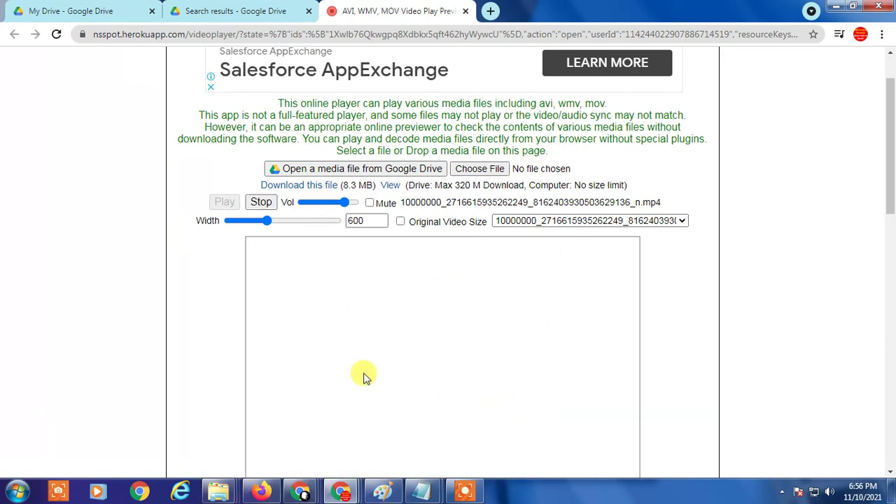
scroll(386, 394, "down", 3)
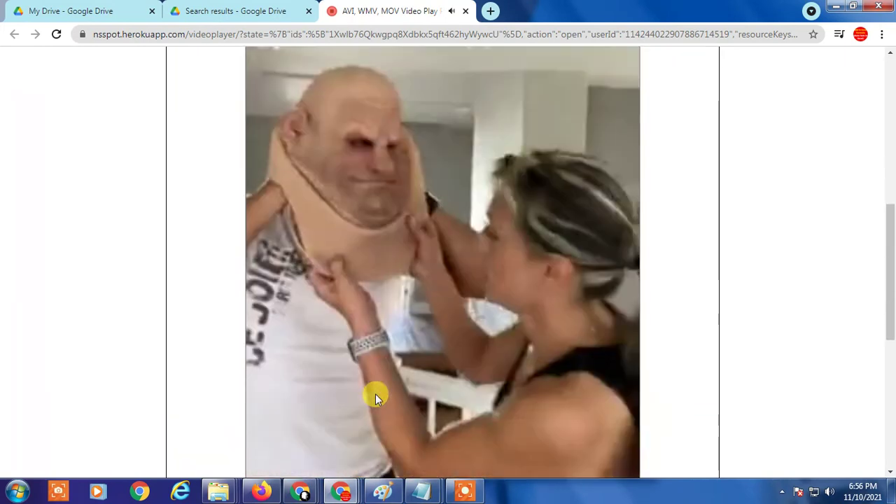
scroll(375, 396, "down", 5)
scroll(392, 406, "up", 10)
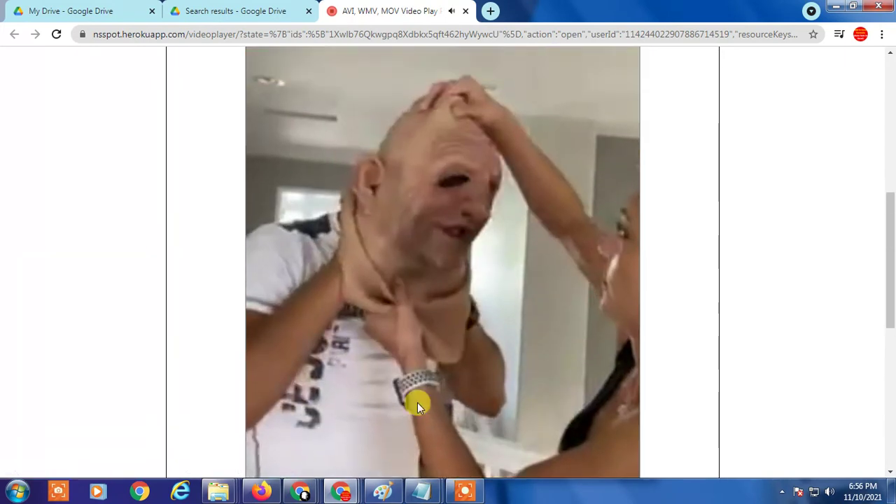